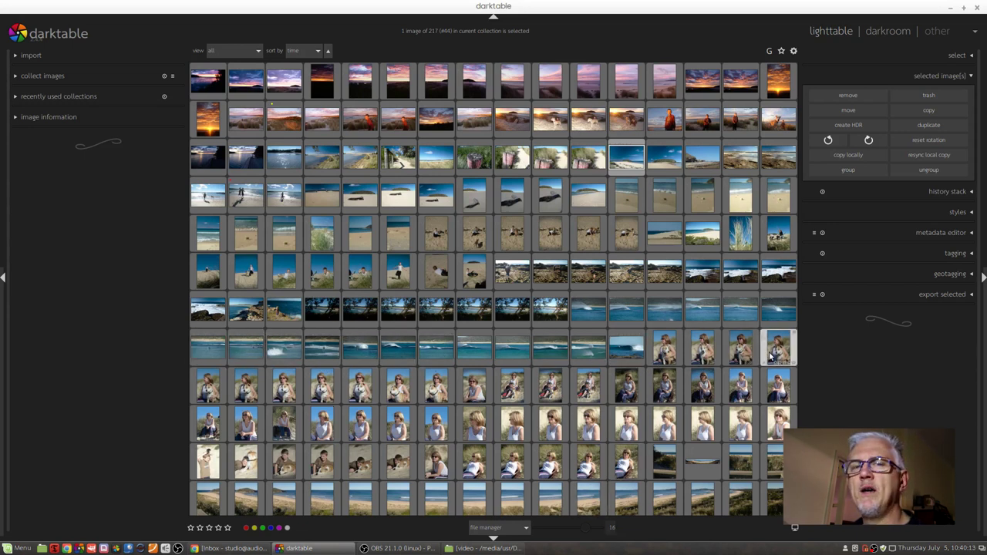
Step: Shrink the lighttable thumbnails to 21 per row, then enlarge them to about 13 per row
left_click(586, 531)
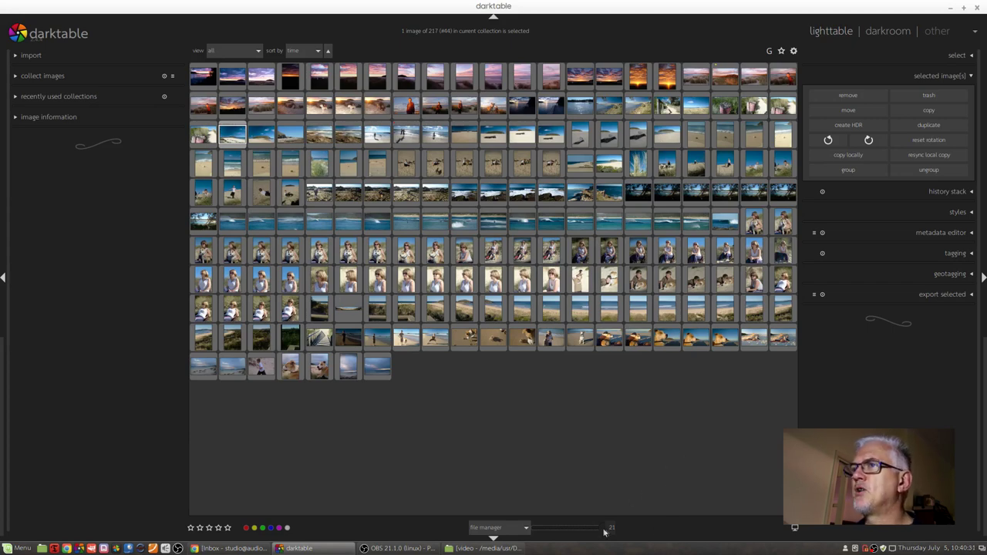
left_click_drag(602, 531, 582, 531)
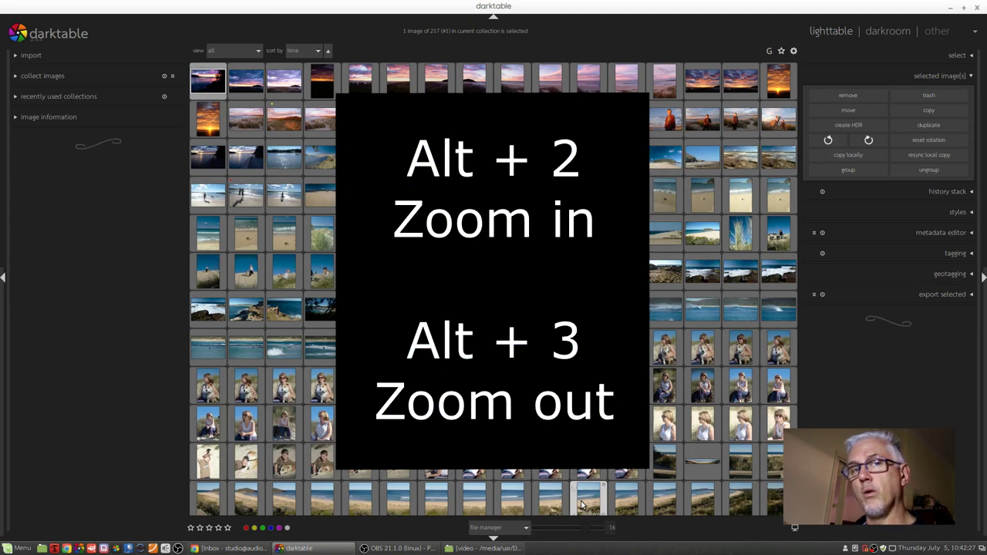
Step: Step the thumbnail size up and down with Alt+2 and Alt+3, settling on 13 per row
key("alt+2")
key("alt+2")
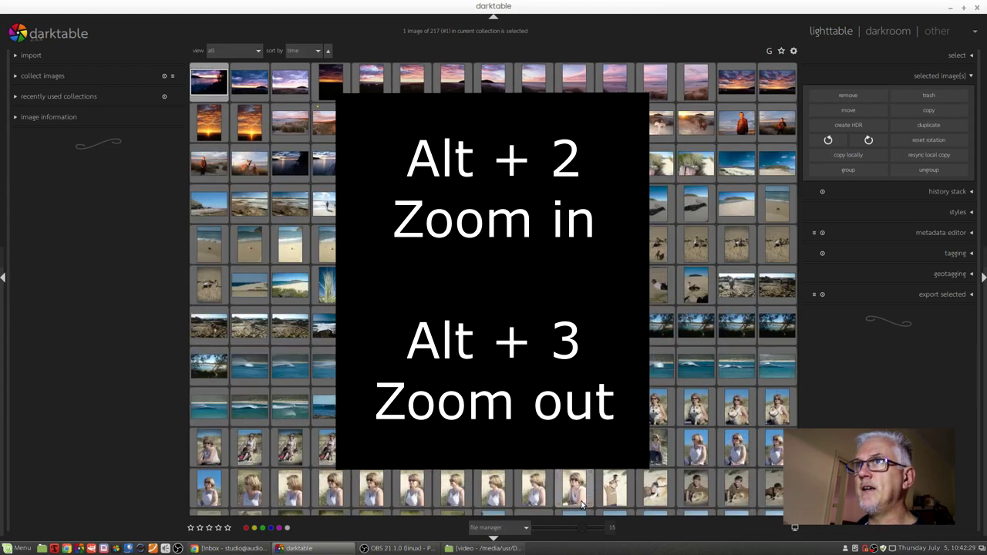
key("alt+3")
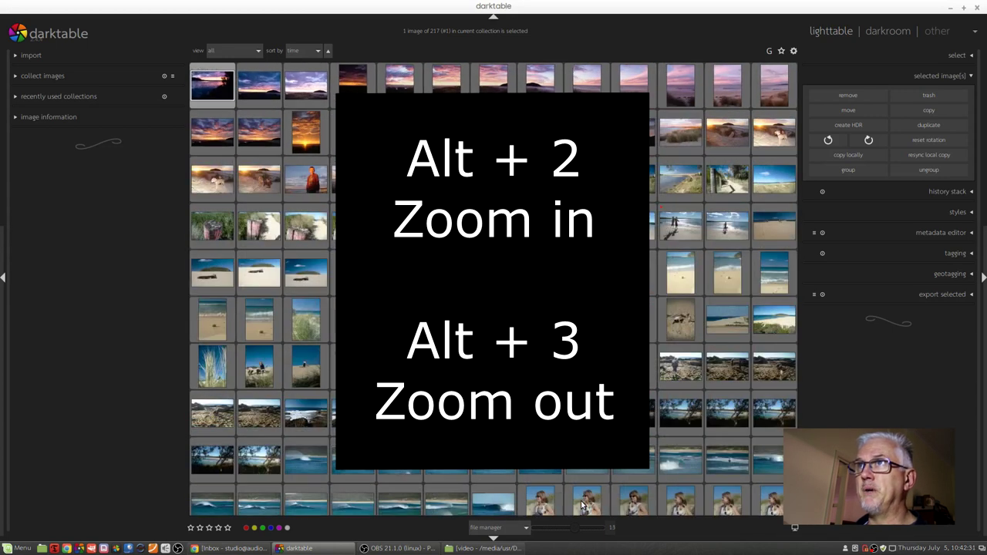
key("alt+2")
key("alt+3")
key("alt+3")
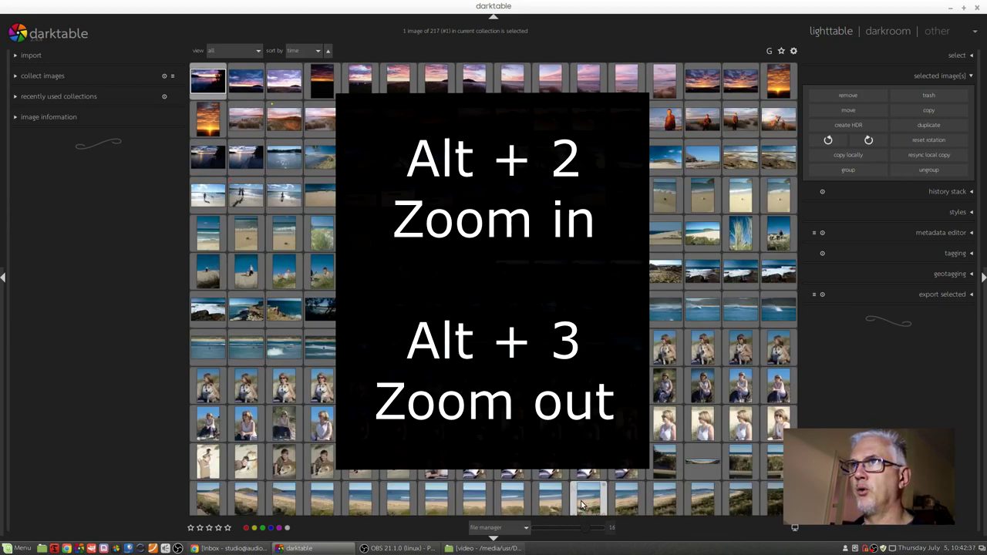
key("alt+2")
key("alt+2")
key("alt+2")
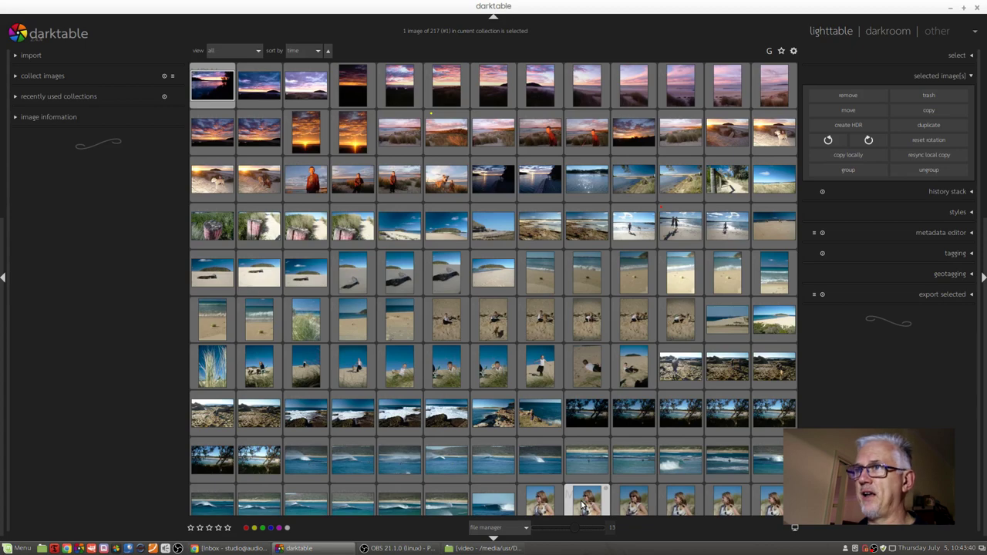
Step: Show a single full-size image with Alt+1, then zoom the grid out to 6 thumbnails per row
mouse_move(578, 531)
left_mouse_down()
mouse_move(629, 532)
mouse_move(574, 532)
left_mouse_up()
scroll(574, 531, "up", 5)
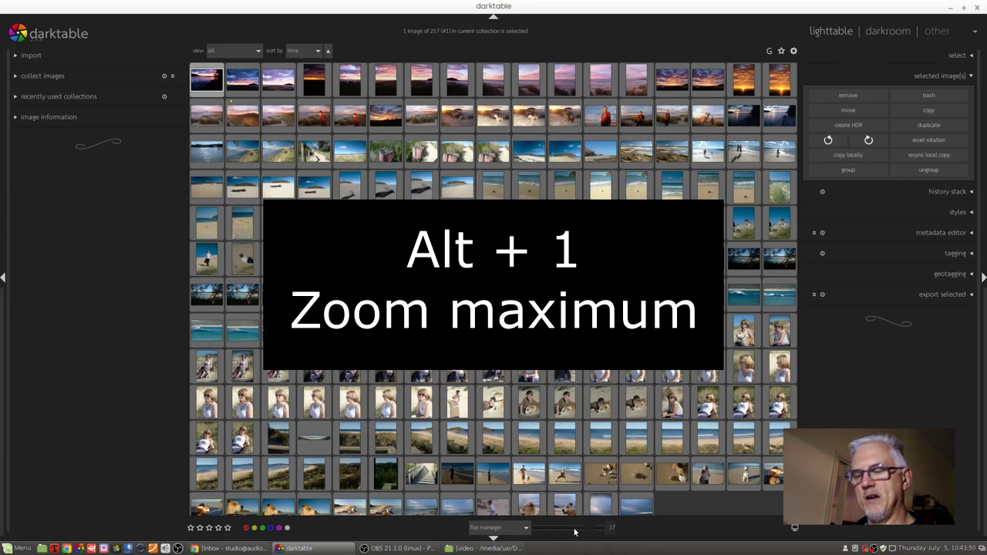
key("alt+1")
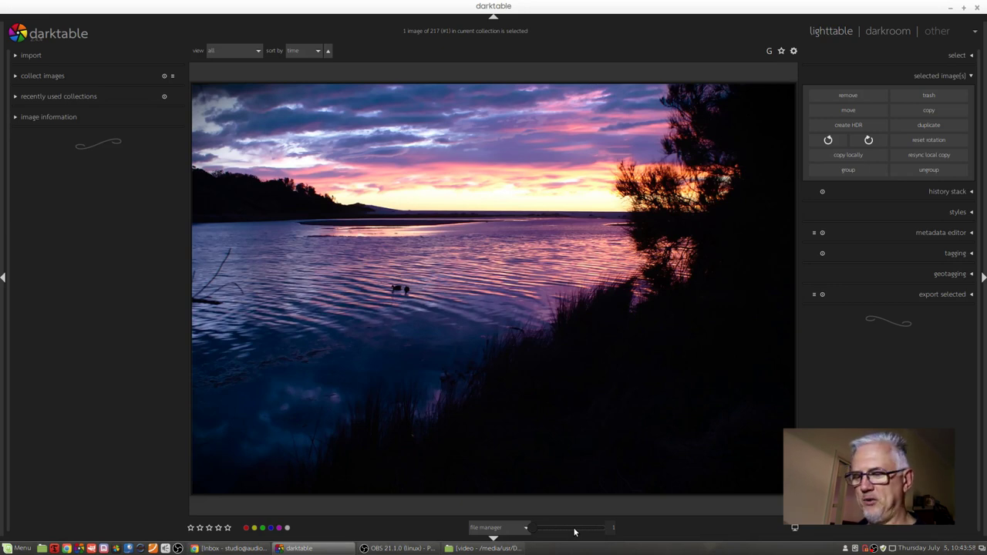
scroll(574, 531, "up", 5)
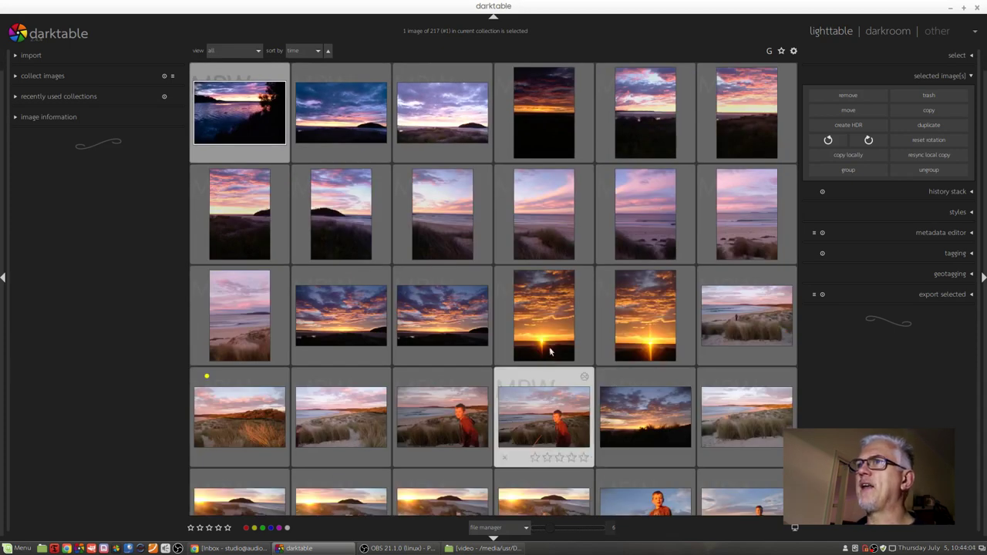
Step: Rate the vertical sunset photo #16 four stars and preview it full-size, then return to the grid
left_click(544, 316)
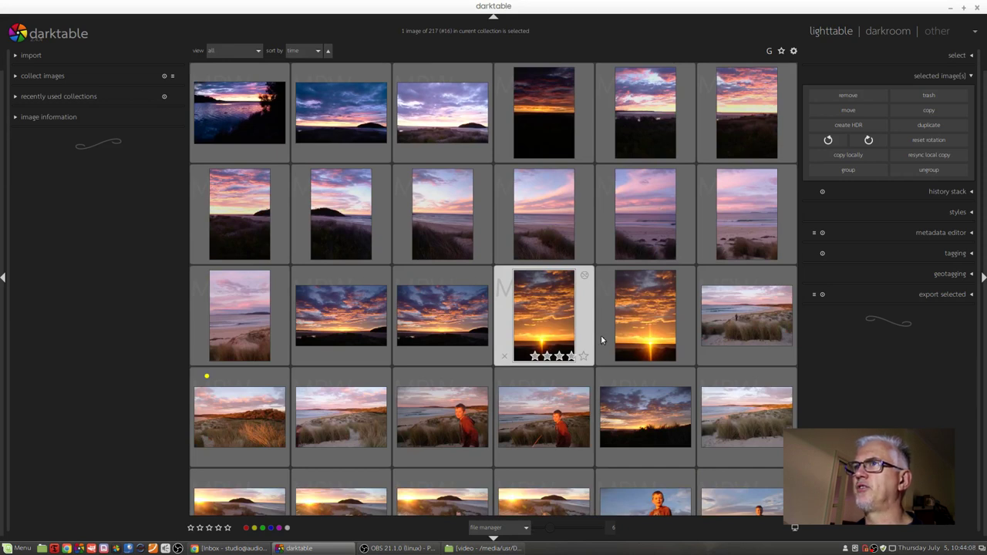
key("Right")
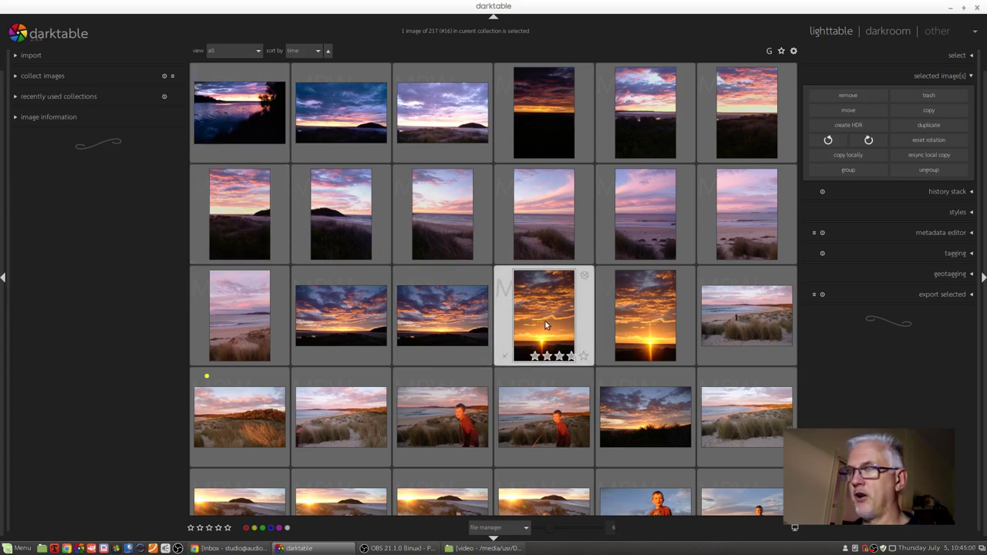
key("w")
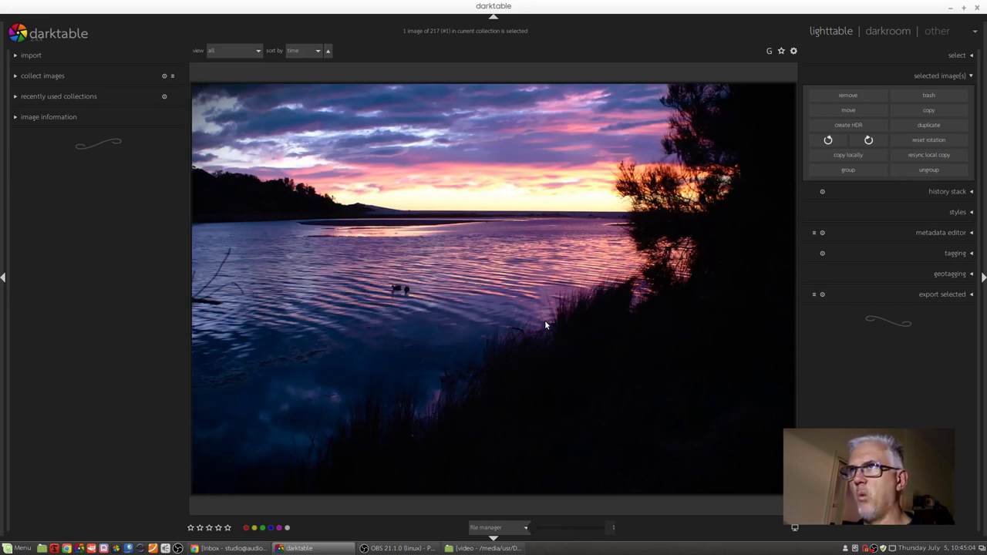
key("w")
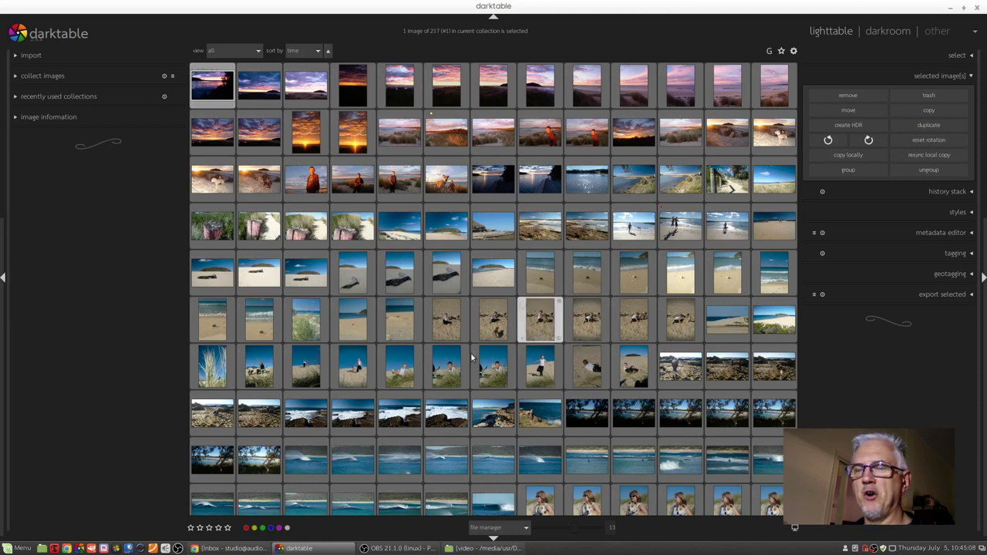
Step: Set the grid to 12 per row and select image #29, the boy in a red top on the dunes
left_click(444, 271)
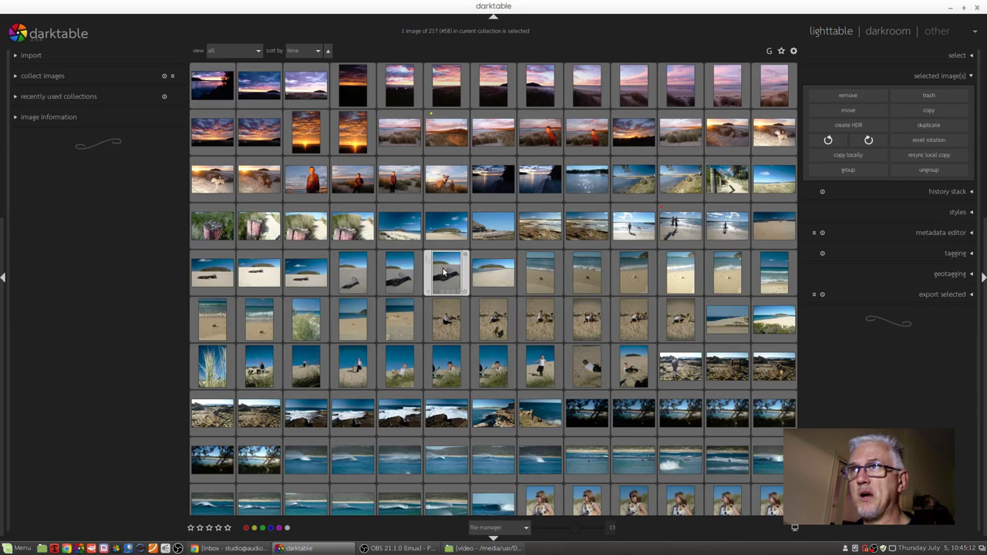
scroll(444, 272, "up", 3)
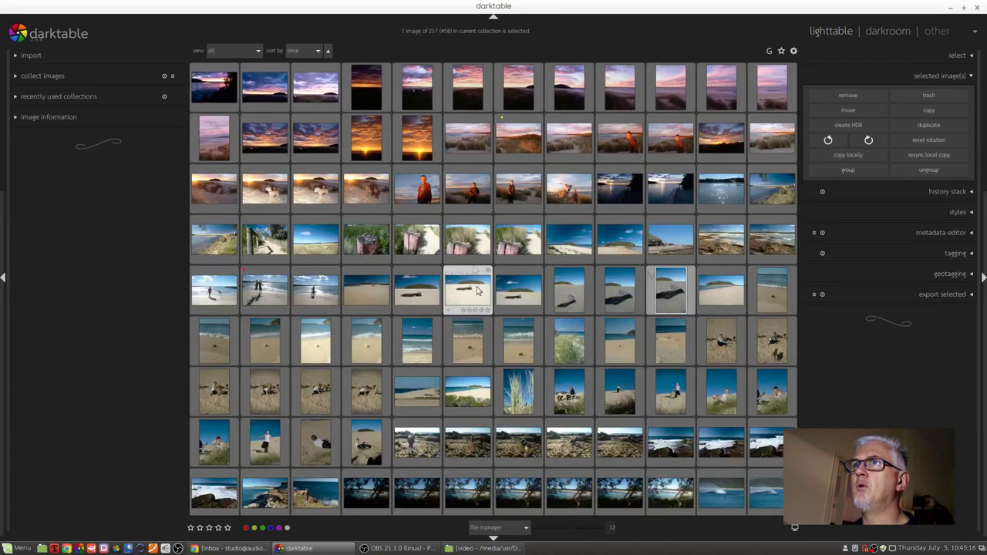
left_click(415, 194)
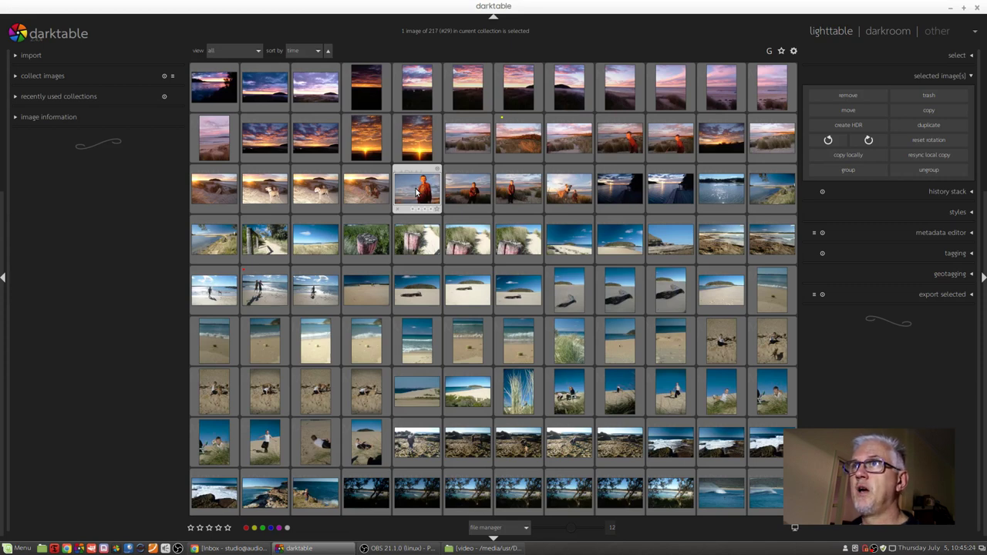
scroll(412, 181, "down", 1)
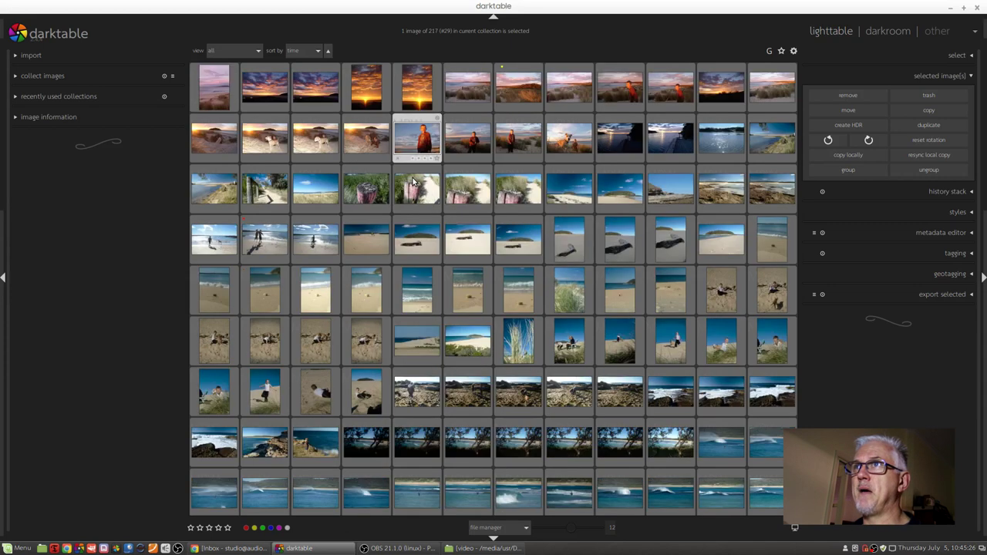
scroll(413, 182, "down", 1)
scroll(412, 183, "up", 2)
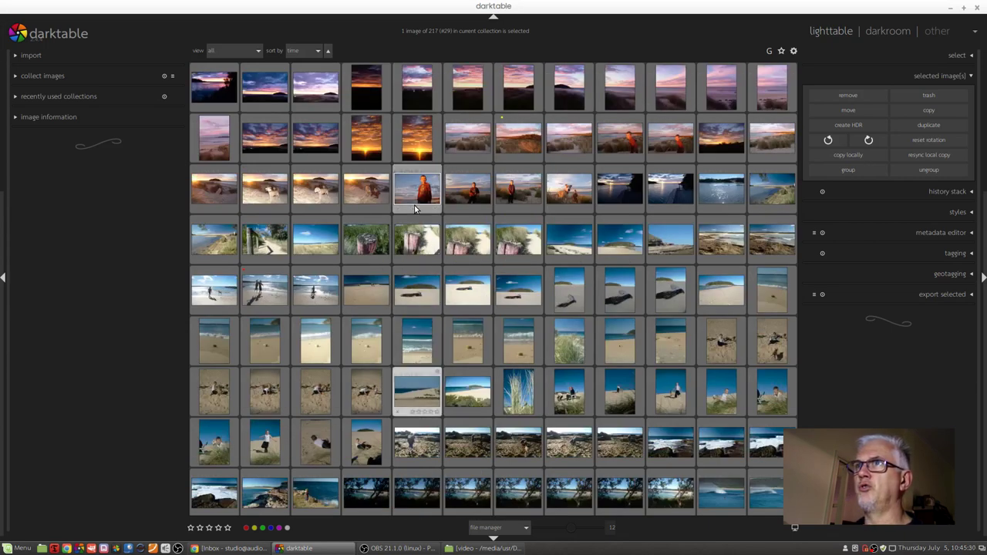
scroll(414, 208, "down", 2)
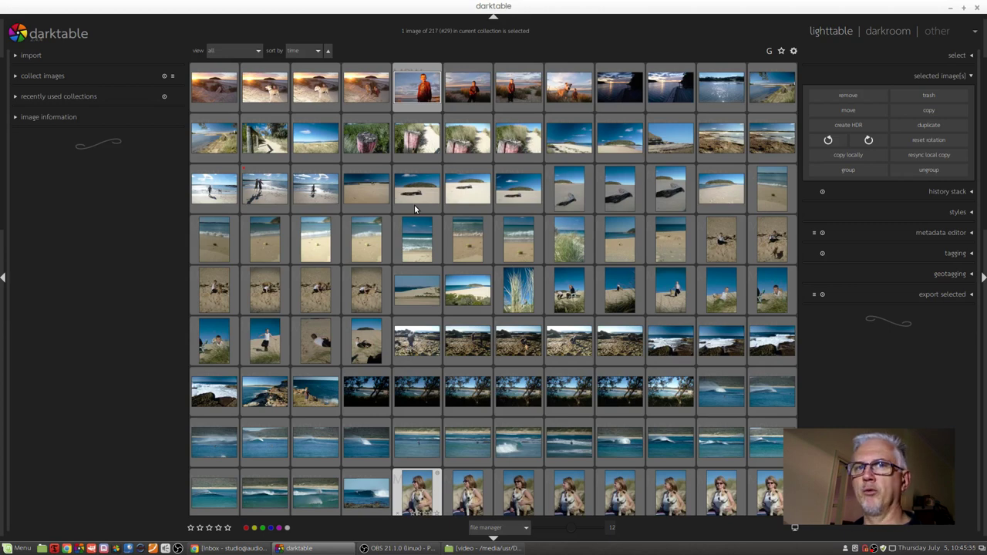
scroll(420, 185, "down", 1)
scroll(424, 170, "up", 1)
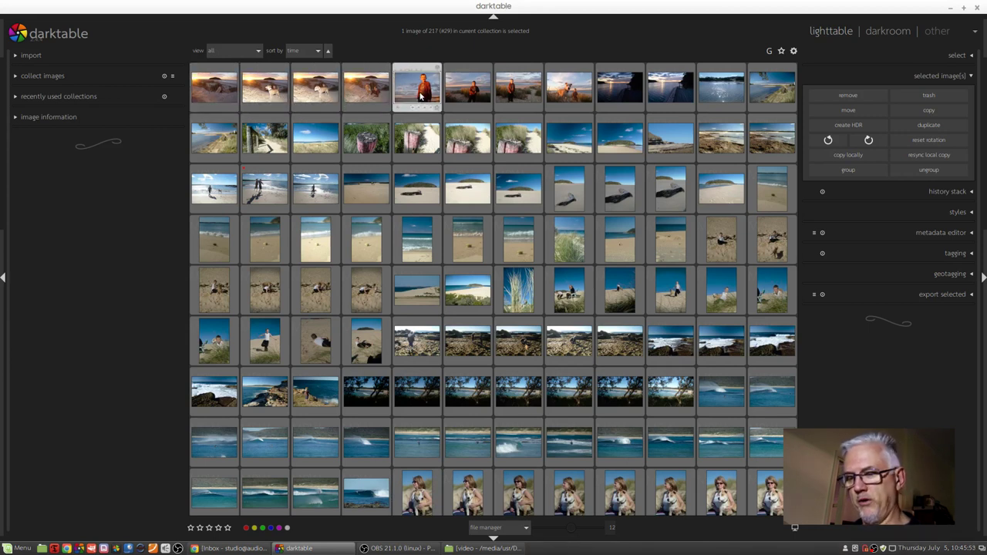
Step: Preview images full-size up to PICT2030.MRW, then return to a 5-per-row thumbnail grid
key("w")
key("Right")
key("Right")
key("Right")
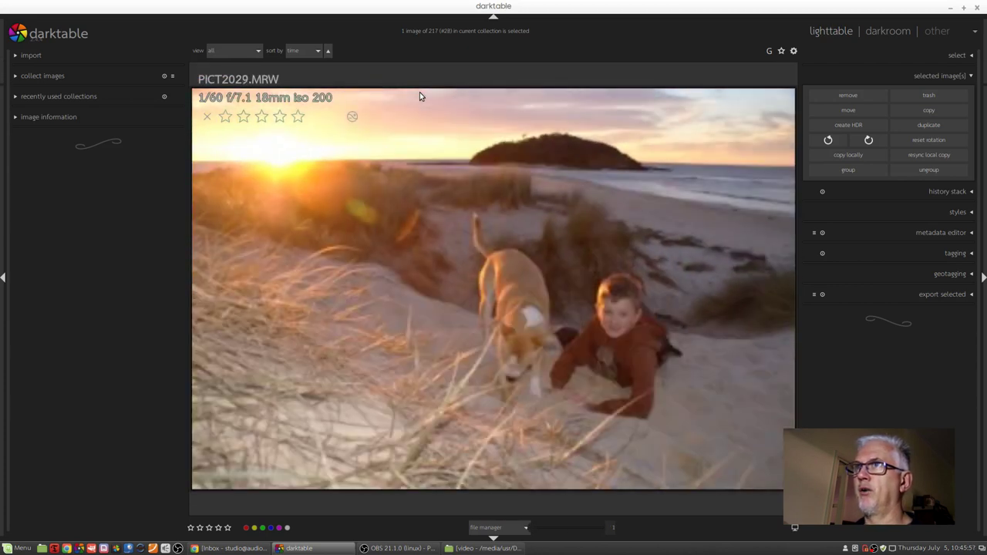
key("Right")
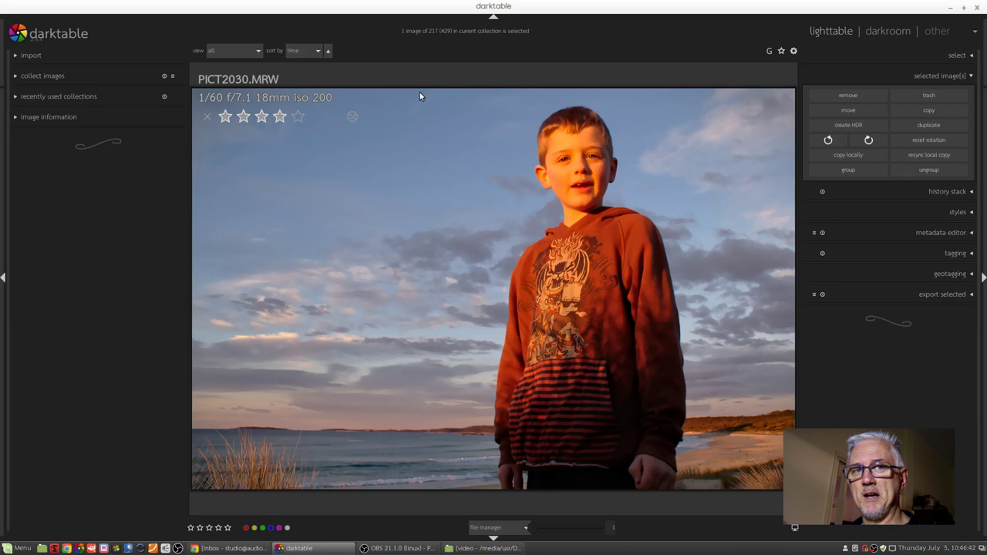
scroll(420, 92, "down", 4, "ctrl")
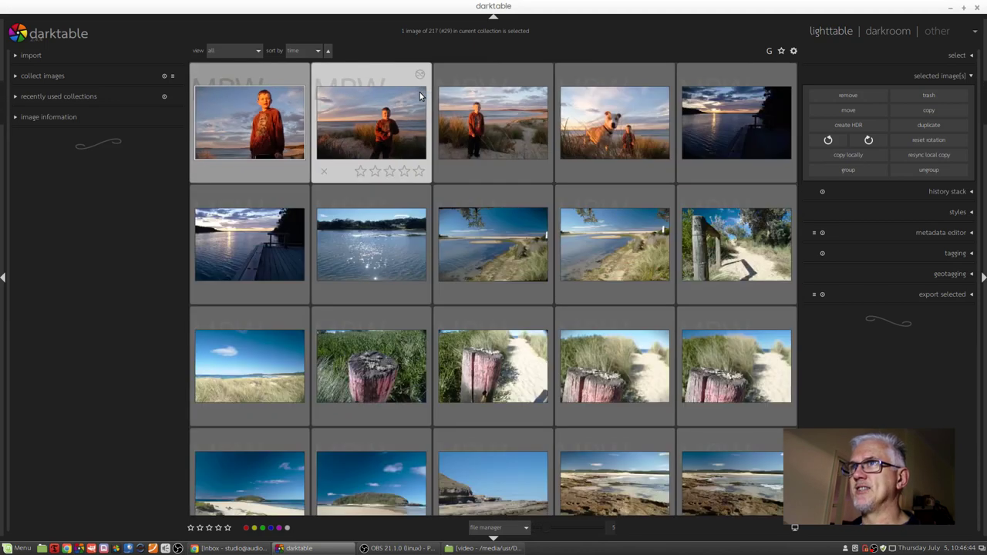
Step: Select image #36, the shoreline shot in row 2, column 3
left_click(491, 245)
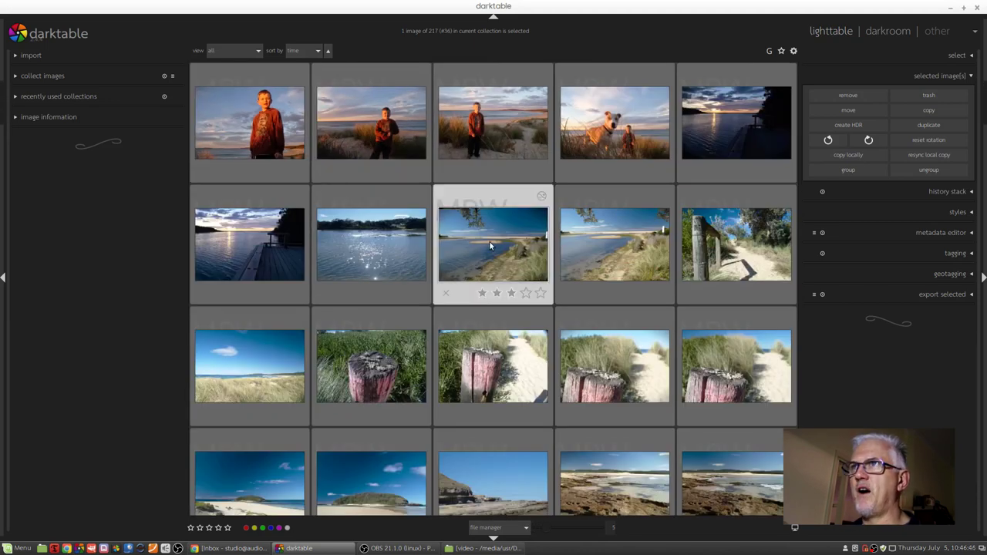